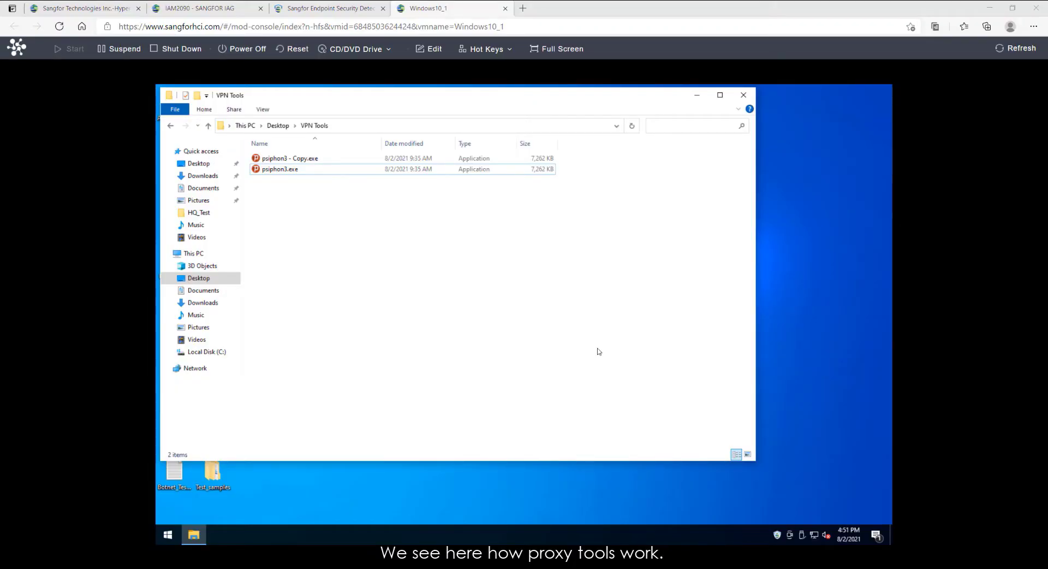
- Run psiphon3.exe from the VPN Tools folder on the Windows 10 virtual machine
left_click(288, 172)
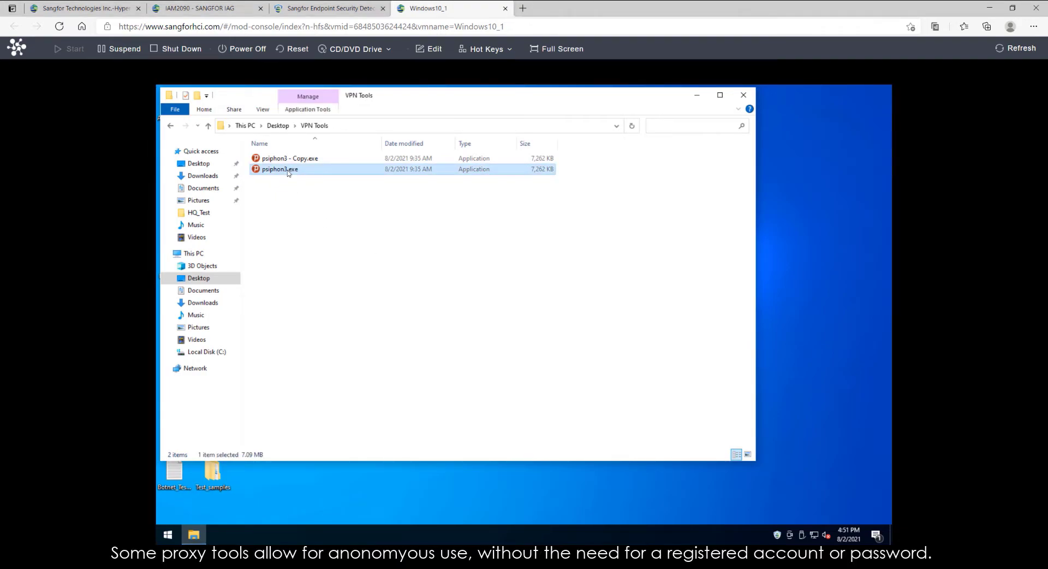
double_click(288, 171)
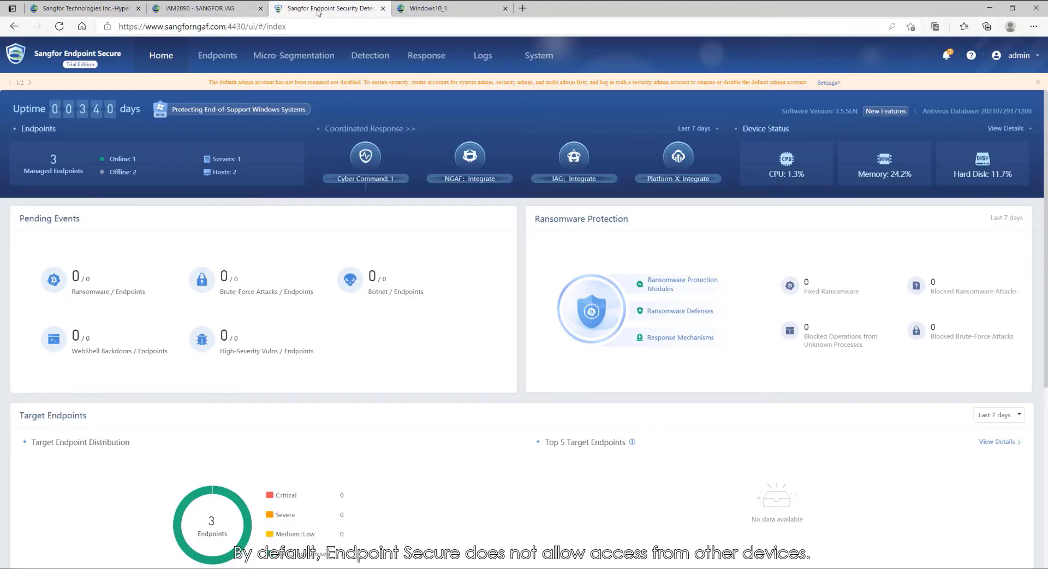
- In the Endpoint Secure manager's general system settings, allow device integration with a connection window of 60 minutes
left_click(538, 56)
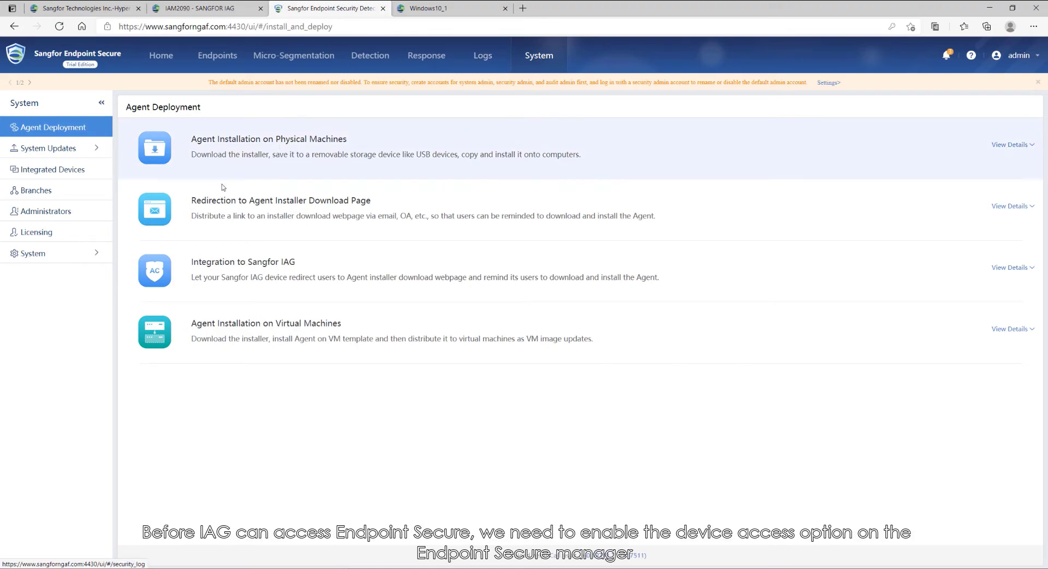
left_click(98, 255)
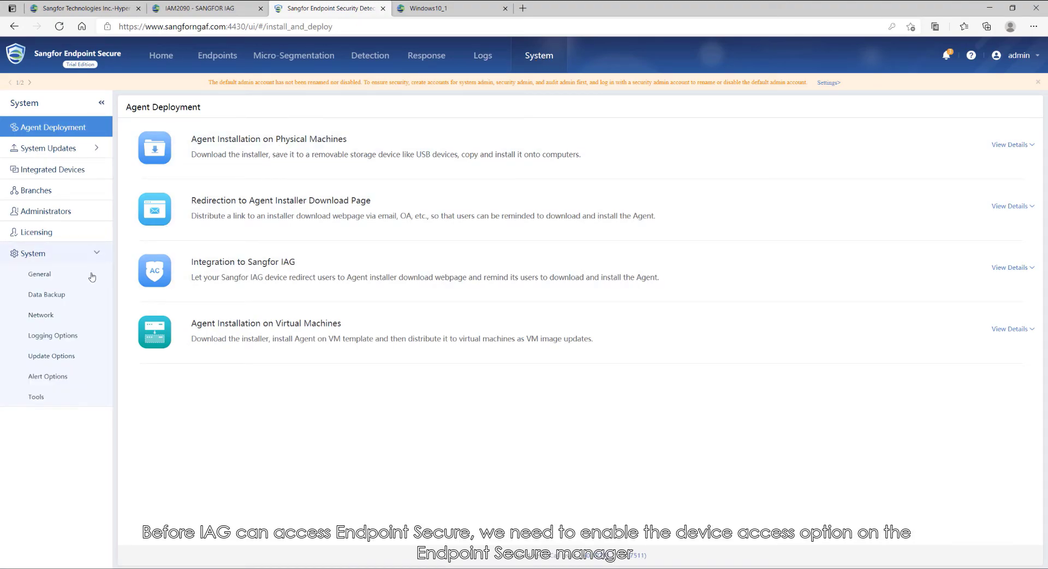
left_click(91, 282)
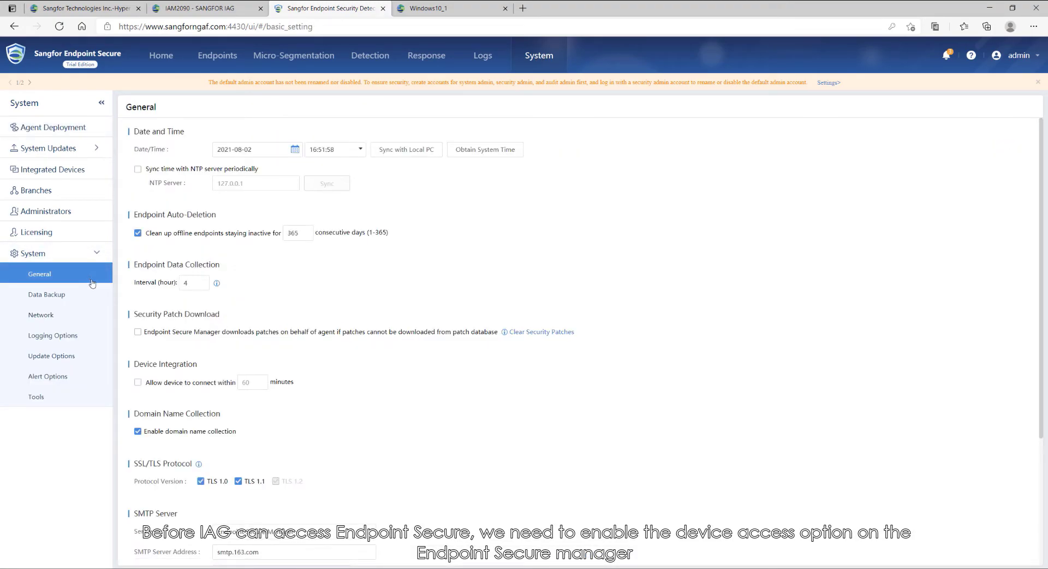
left_click(137, 382)
scroll(138, 382, "down", 4)
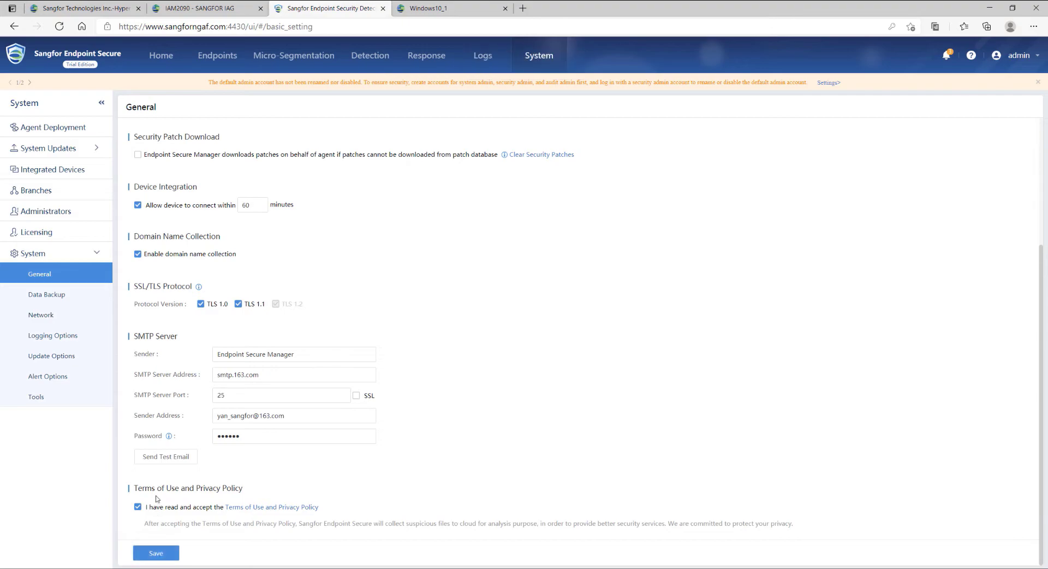
- Switch to the IAG console and connect it to the Endpoint Secure server at 20.10.0.100
left_click(192, 12)
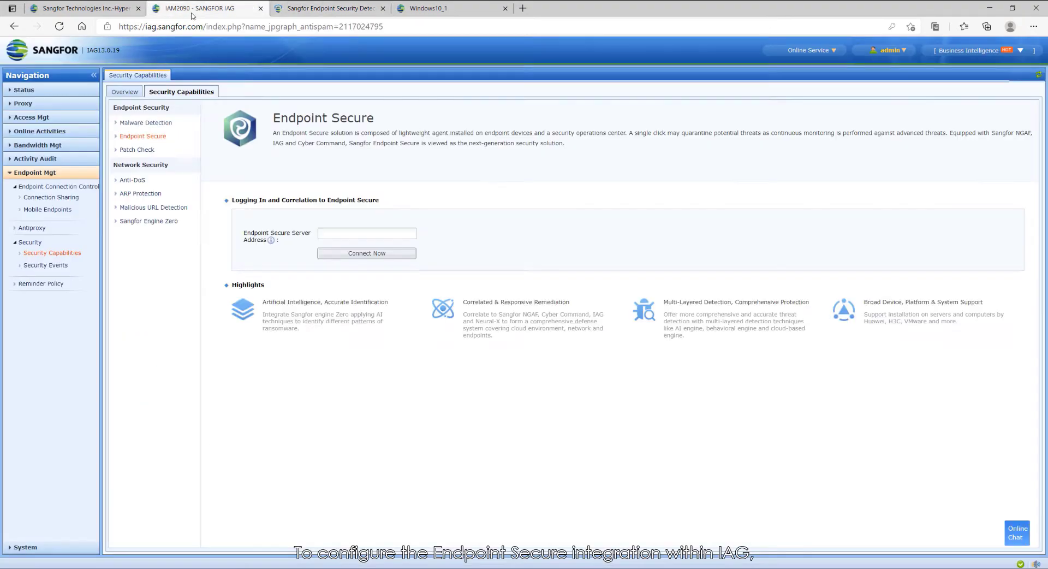
left_click(341, 233)
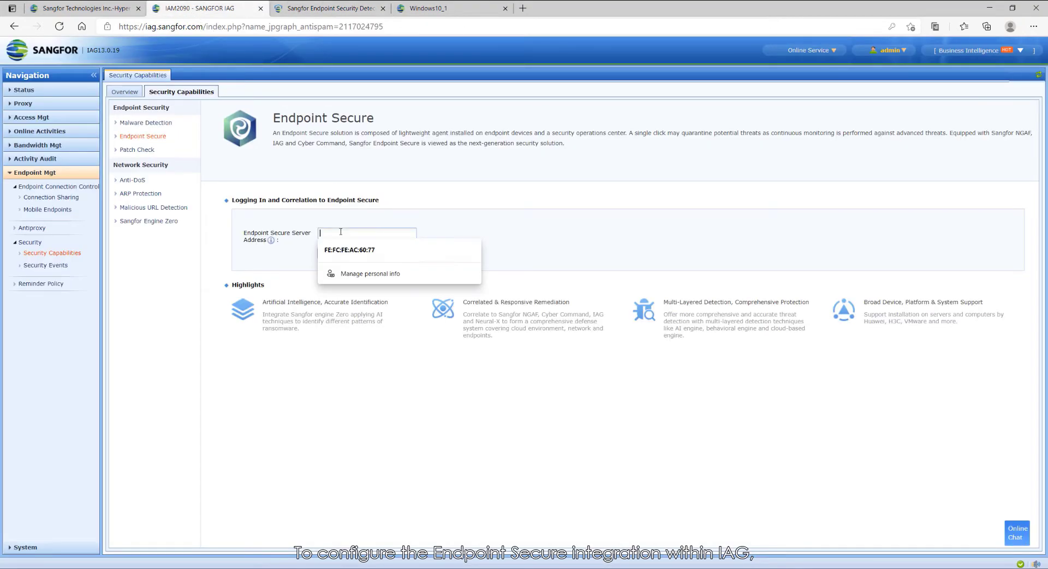
type("20.200.1.1")
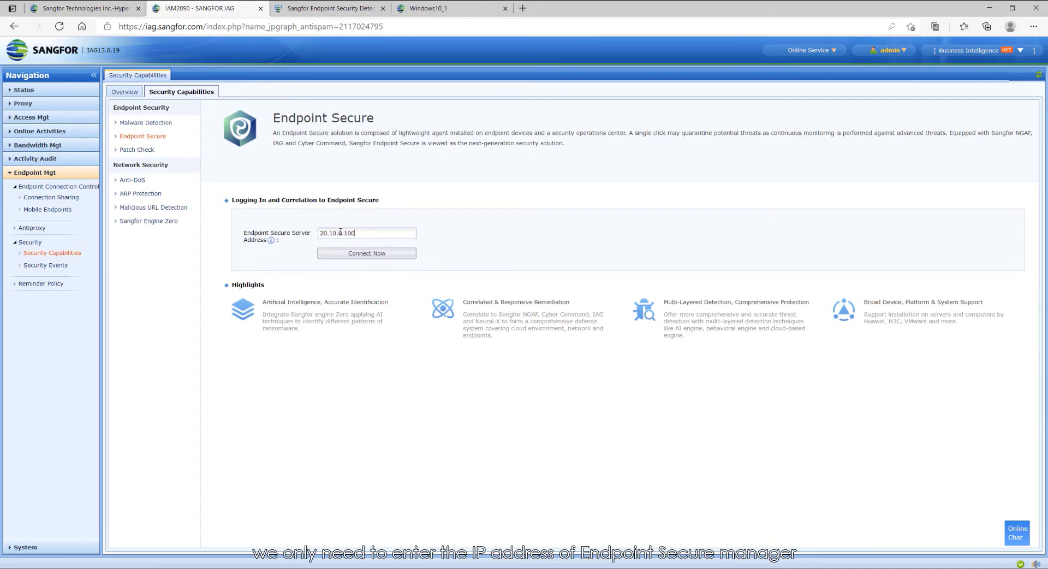
left_click(353, 253)
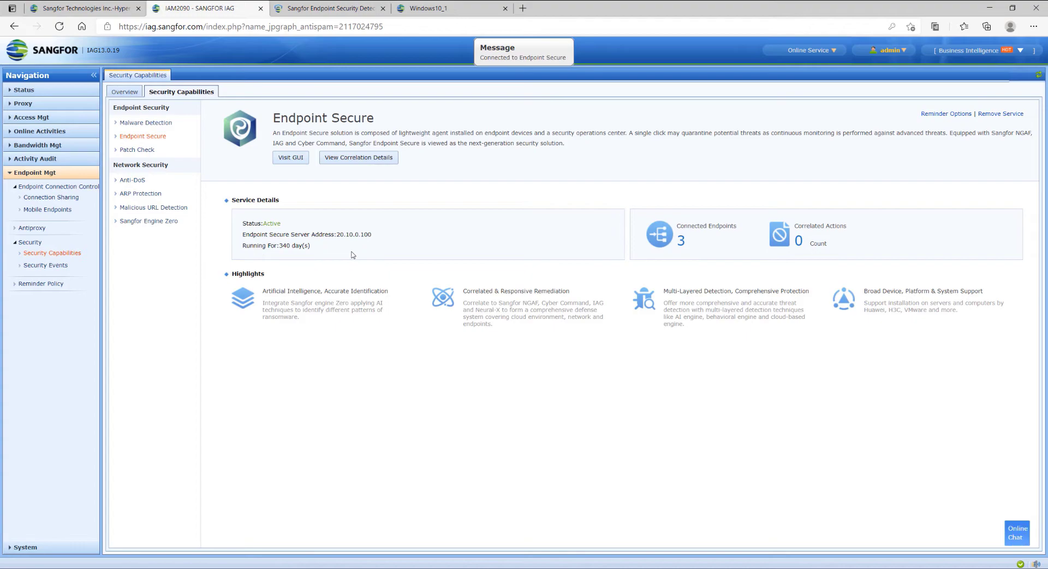
- Enable proxy detection in IAG's Antiproxy policy
left_click(43, 232)
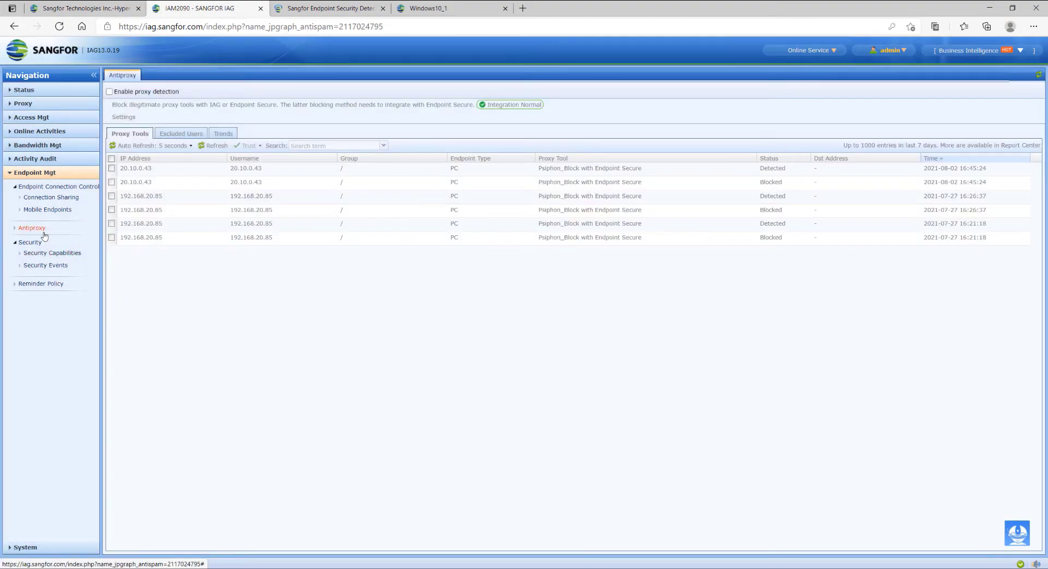
left_click(110, 92)
left_click(502, 322)
- Limit the anti-proxy policy's proxy tools to Psiphon_Block with Endpoint Secure, deselecting Betternet, ExpressVPN and FreeGate, and commit the options
left_click(125, 117)
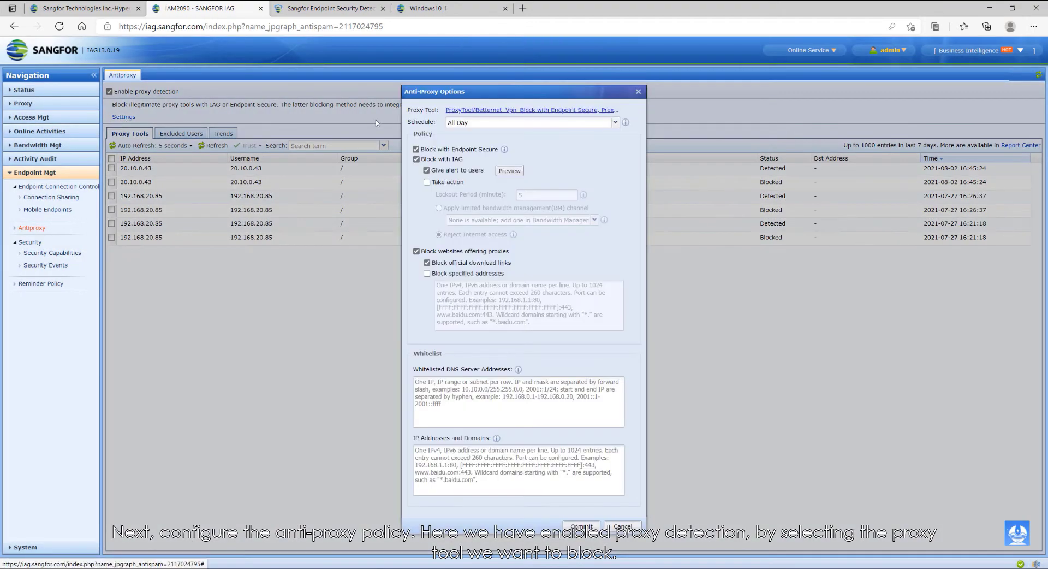
left_click(483, 110)
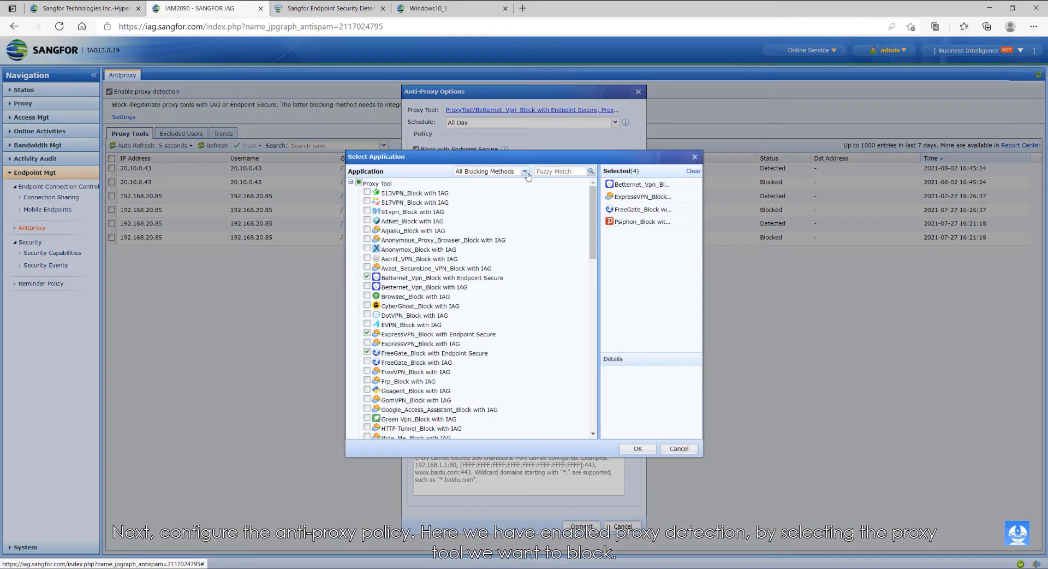
left_click(367, 203)
left_click(368, 213)
left_click(367, 223)
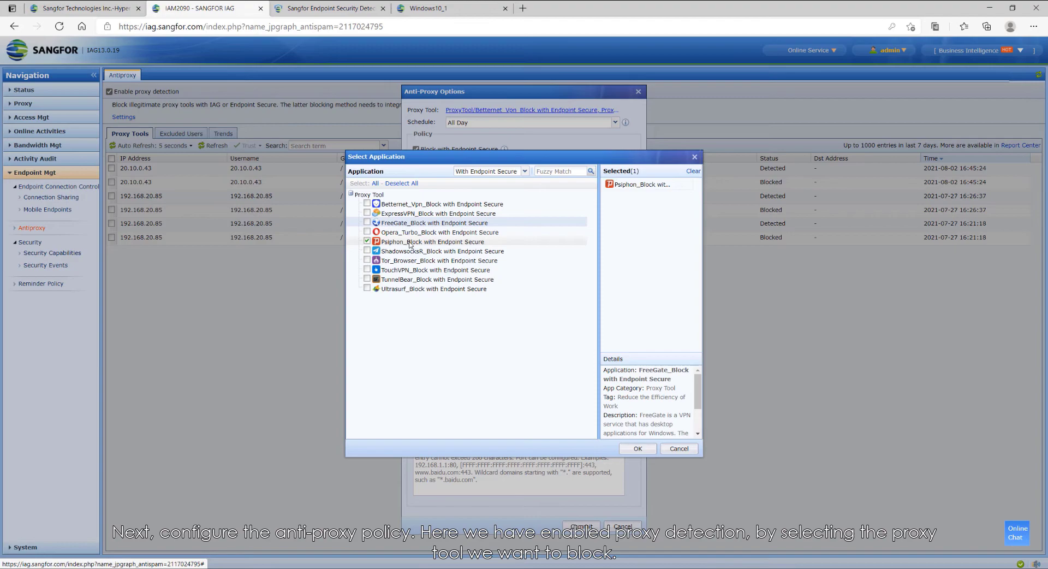
left_click(638, 448)
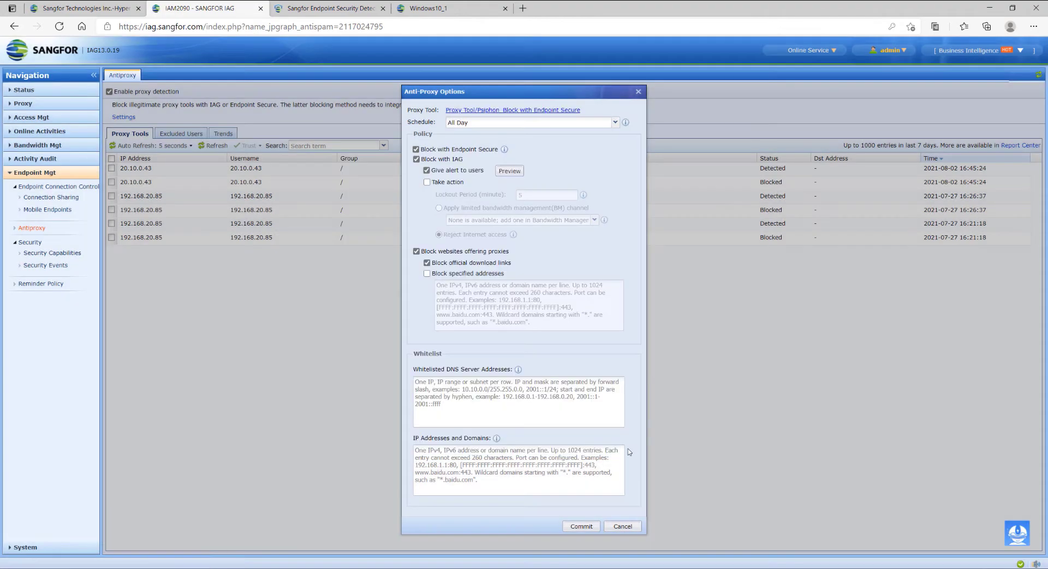
left_click(579, 526)
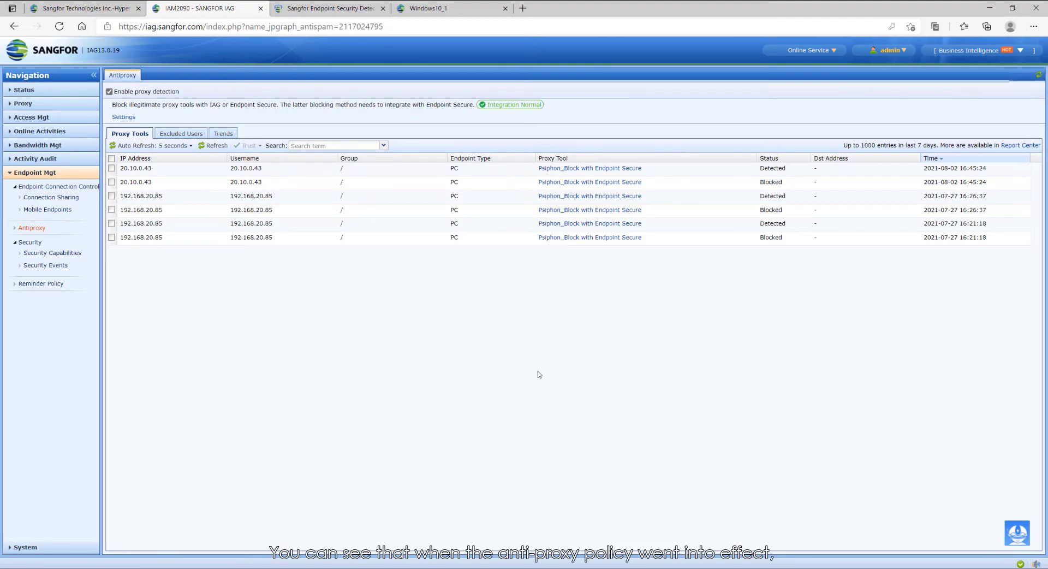
- Switch to the Windows10_1 virtual machine and try twice to run psiphon3.exe, dismissing the message each time
left_click(470, 9)
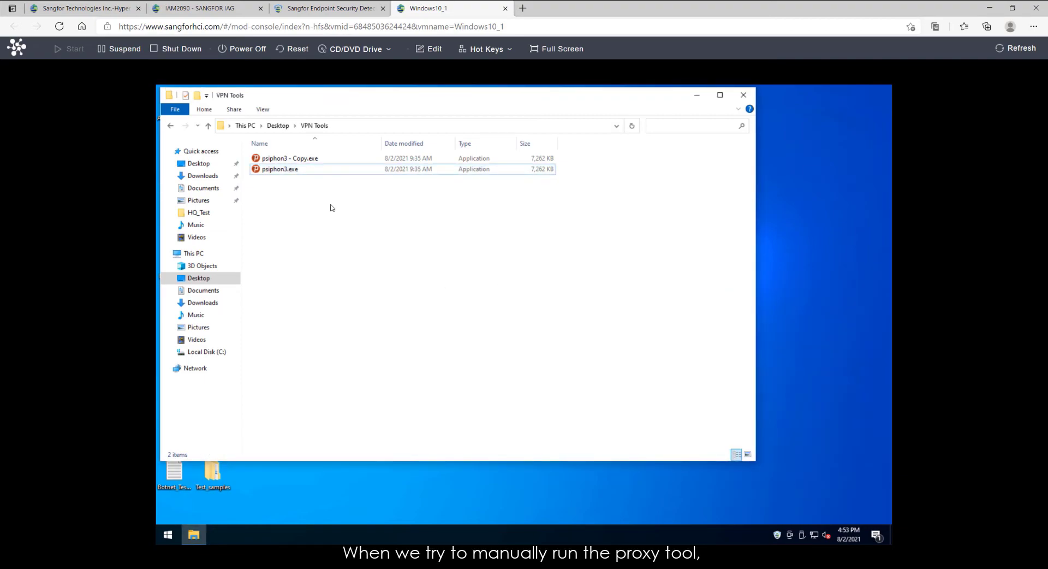
double_click(284, 170)
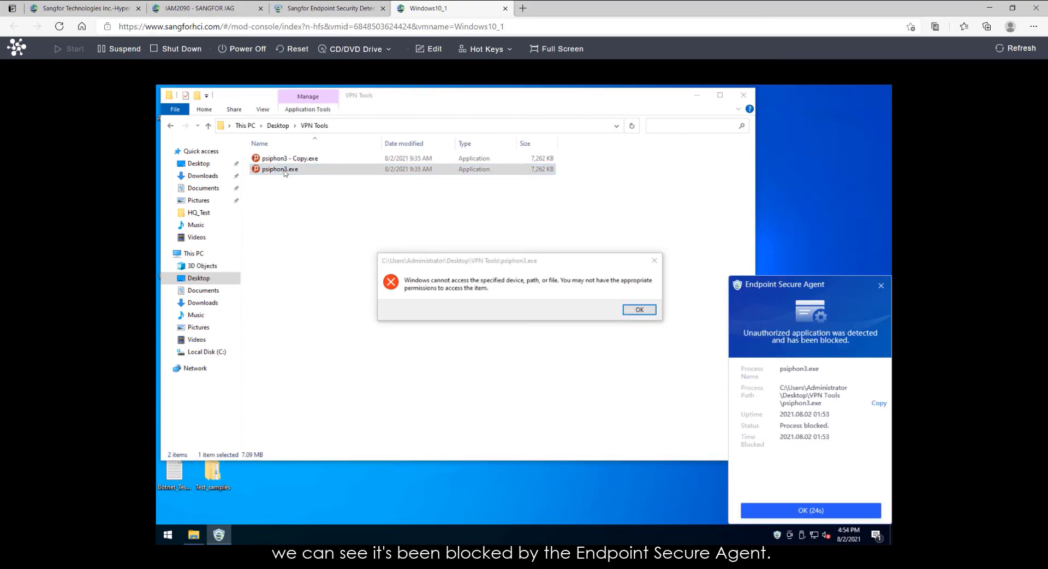
left_click(636, 313)
double_click(281, 170)
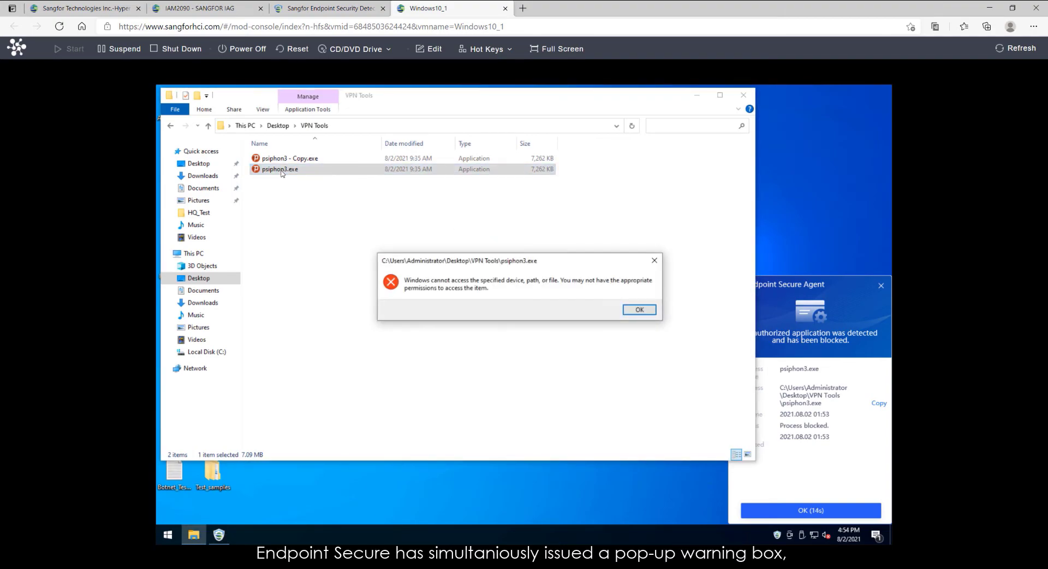
left_click(633, 313)
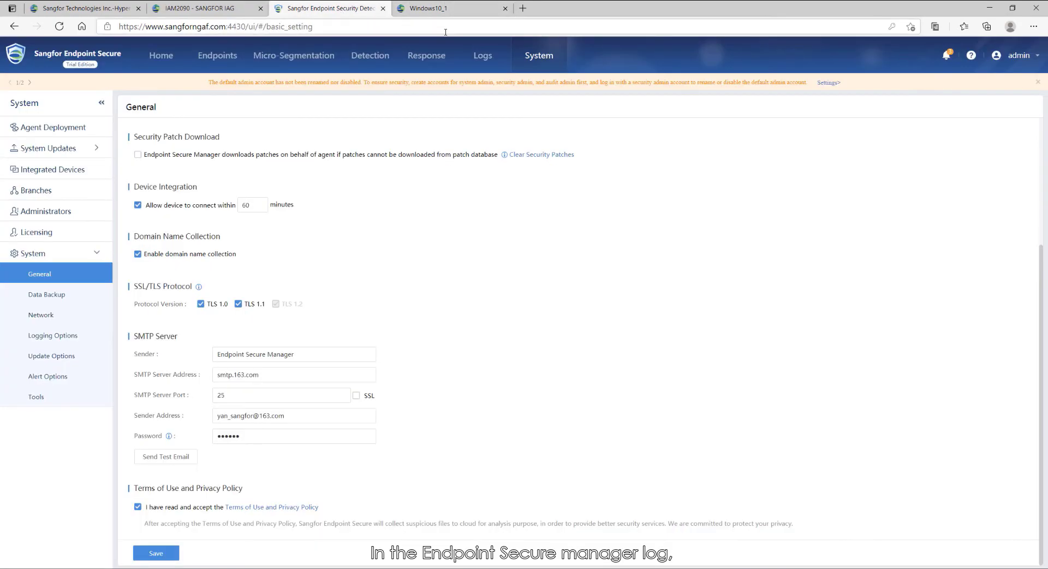
- Open the logs in the Endpoint Secure manager to check for the proxy tool interception
left_click(482, 55)
left_click(74, 151)
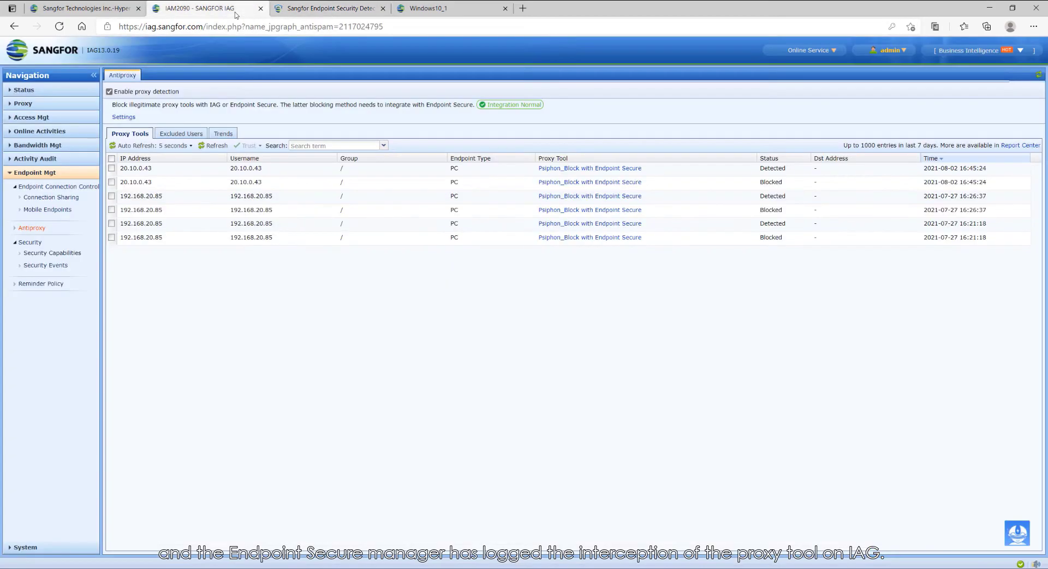
- Switch to the IAG console and reload the Antiproxy page to check its latest proxy tool records
left_click(199, 8)
left_click(1038, 75)
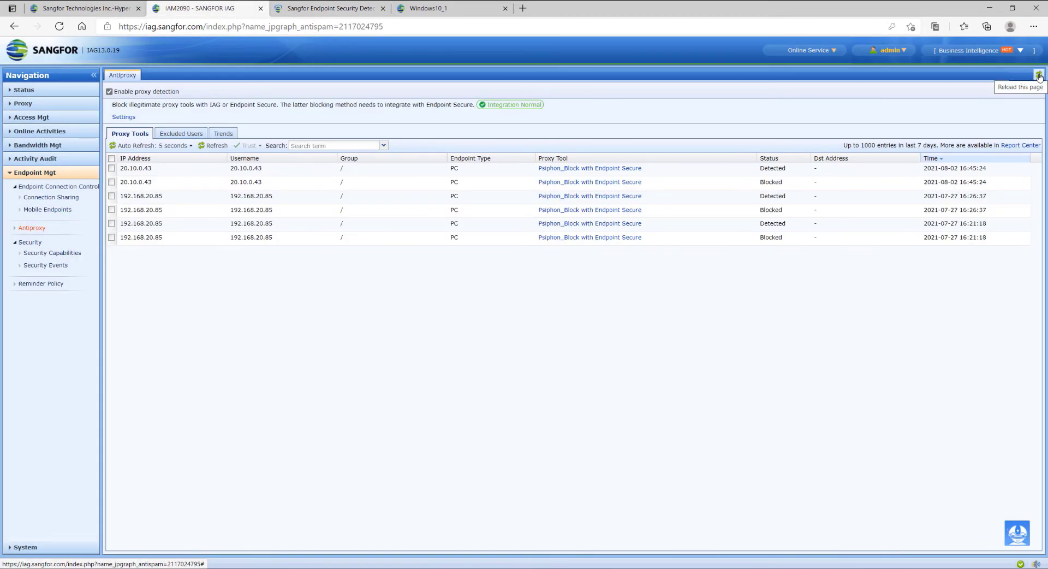
left_click(1038, 75)
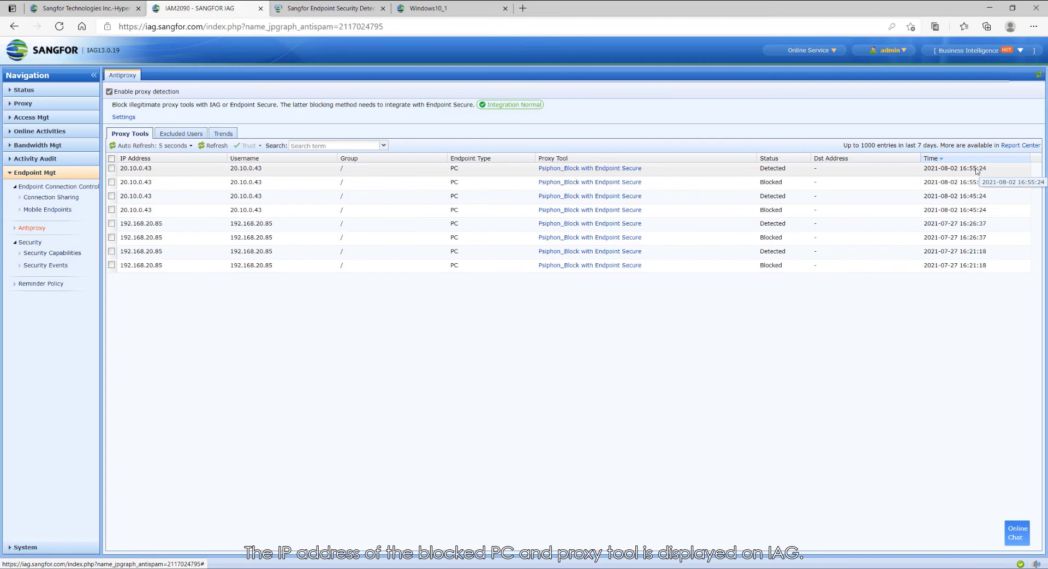
- Open the Report Center from the Antiproxy page and display the detailed Anti-Proxy logs
left_click(1021, 145)
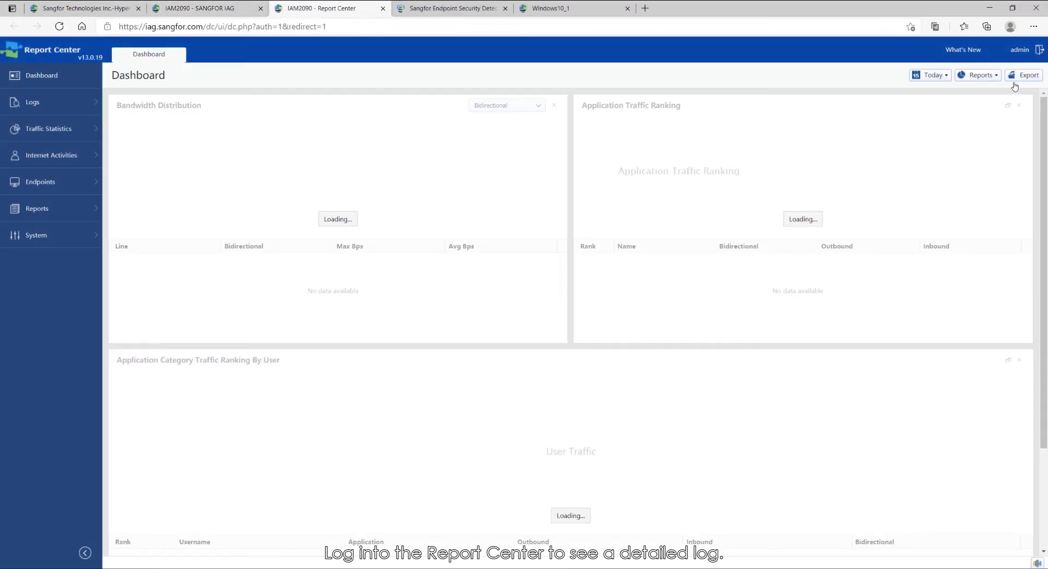
mouse_move(87, 106)
left_click(254, 225)
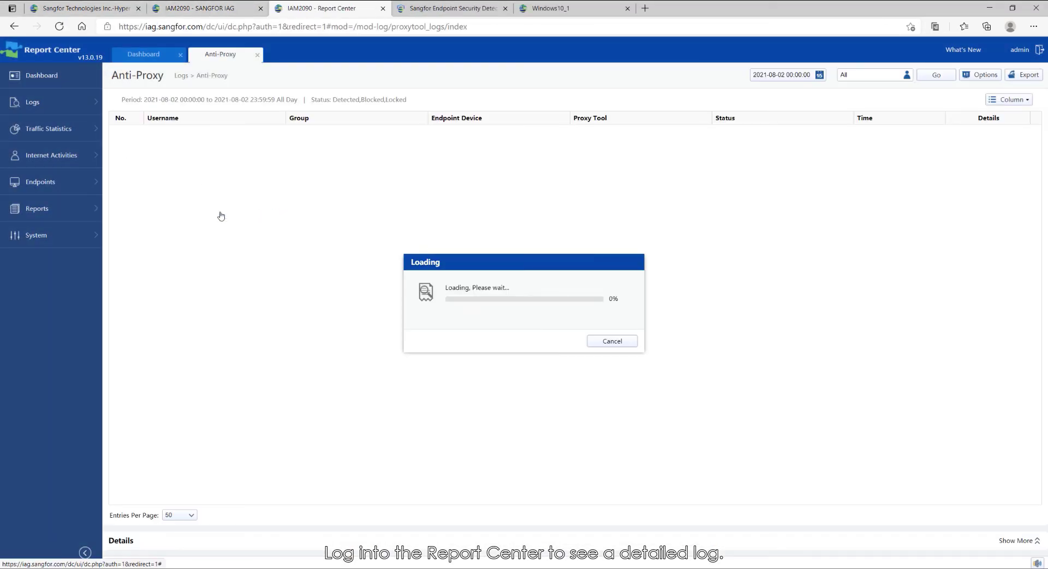